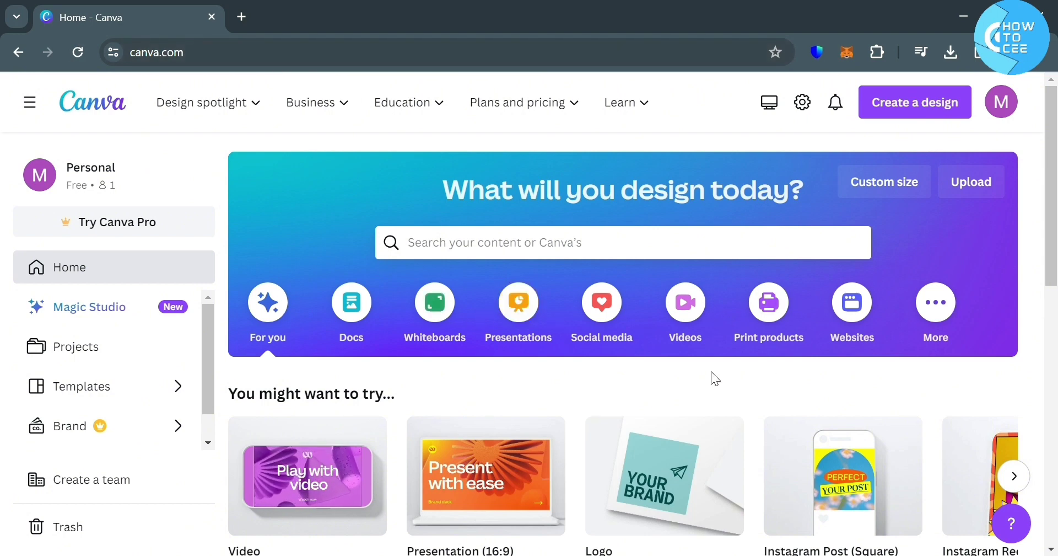
Advance the home page design suggestions to show Instagram Reel, Facebook Post and Flyer
scroll(712, 372, down, 4)
scroll(713, 373, up, 3)
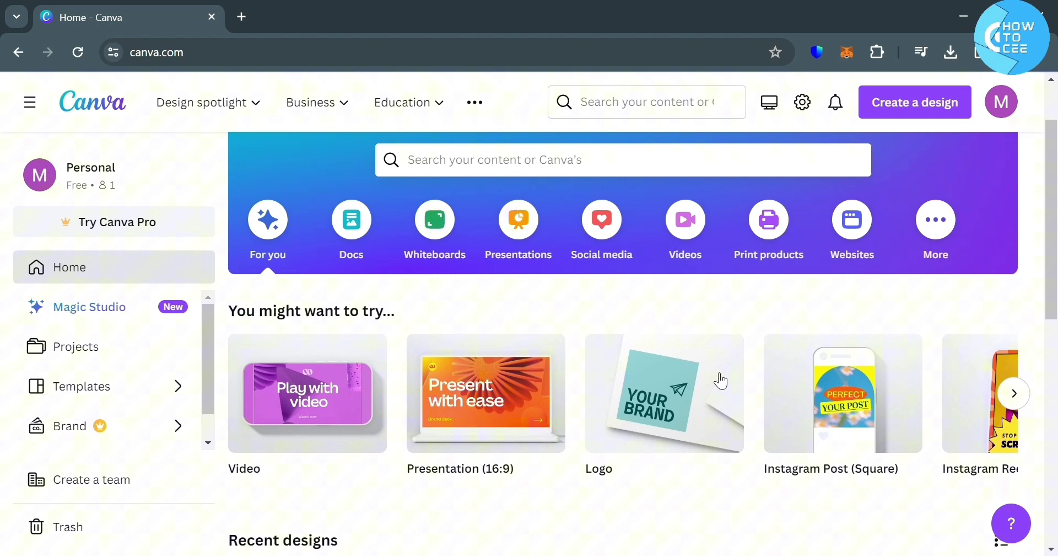
click(1015, 393)
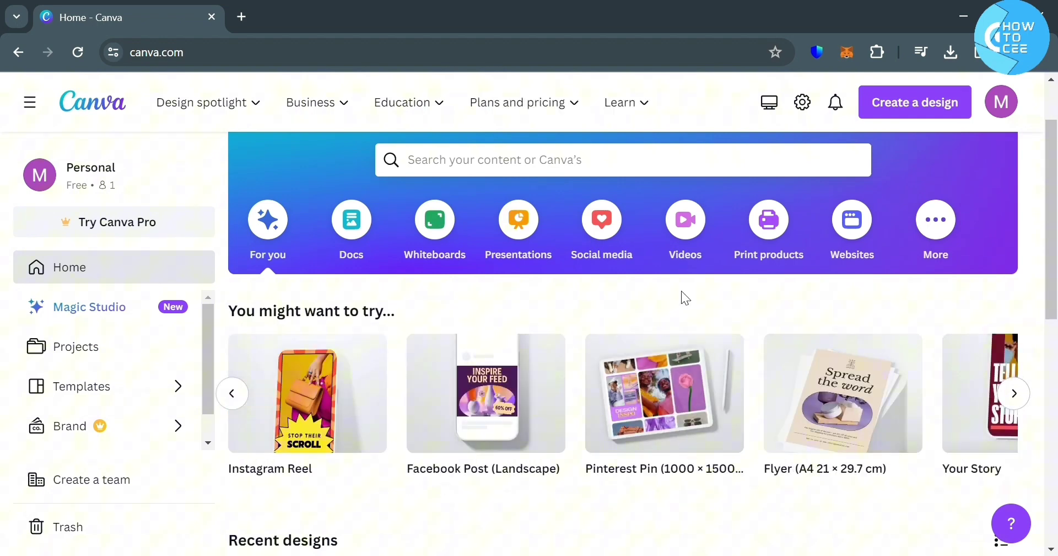
scroll(978, 359, up, 2)
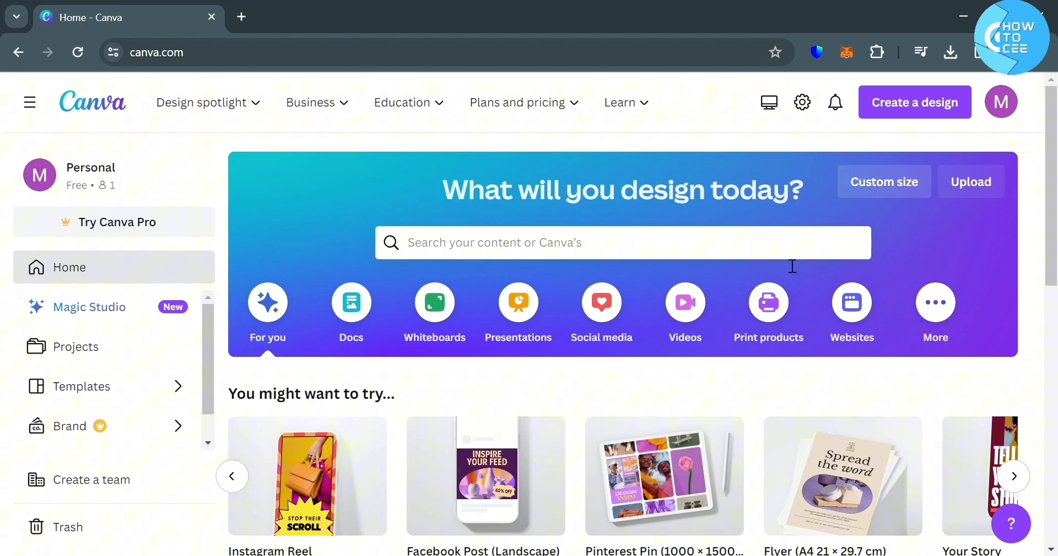
Open Custom size and enter width 1280 and height 720 px for a new design
click(902, 194)
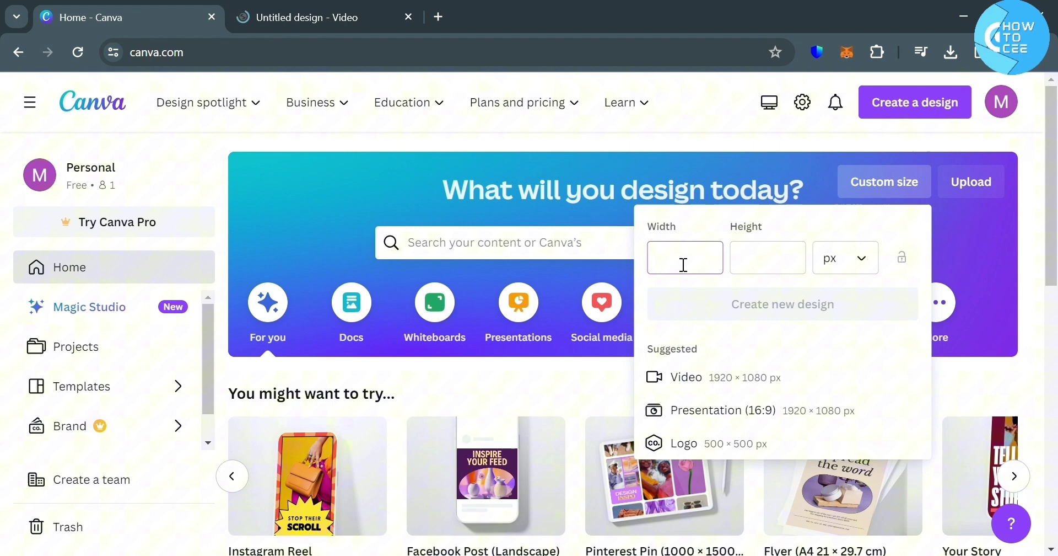
text(1280)
click(770, 262)
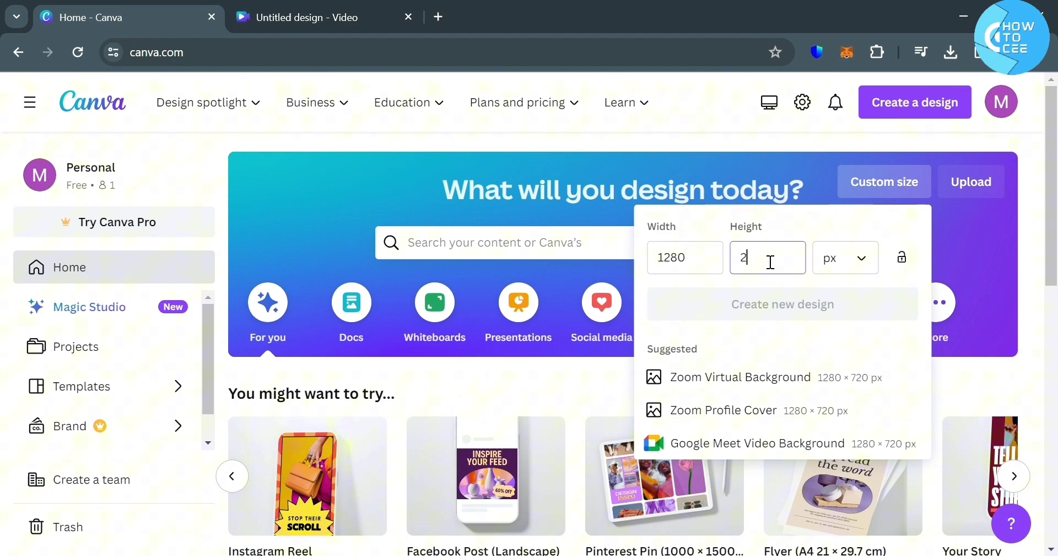
text(720)
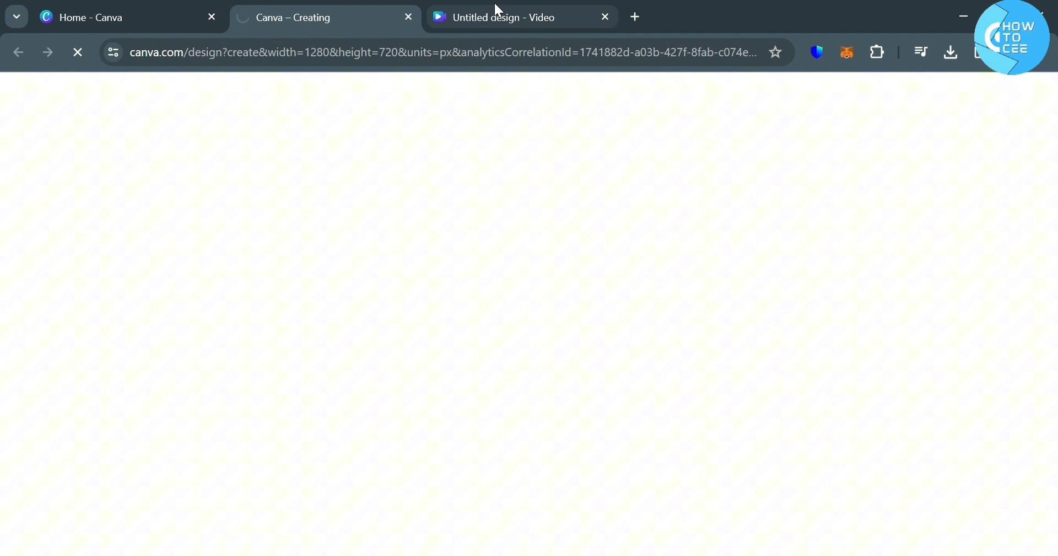
Switch to the new 1280×720 video design and browse the video templates in the Design panel
click(499, 9)
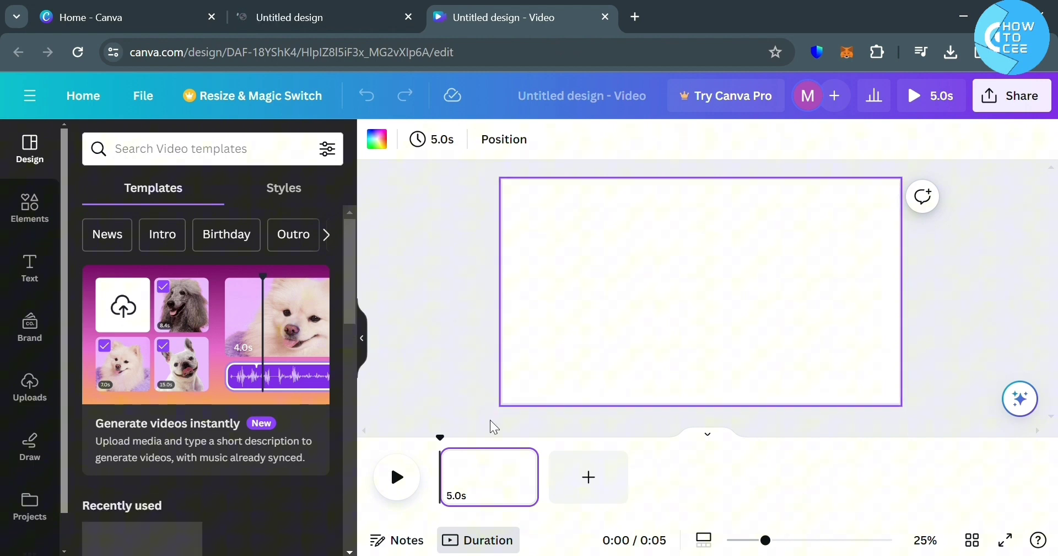
click(362, 8)
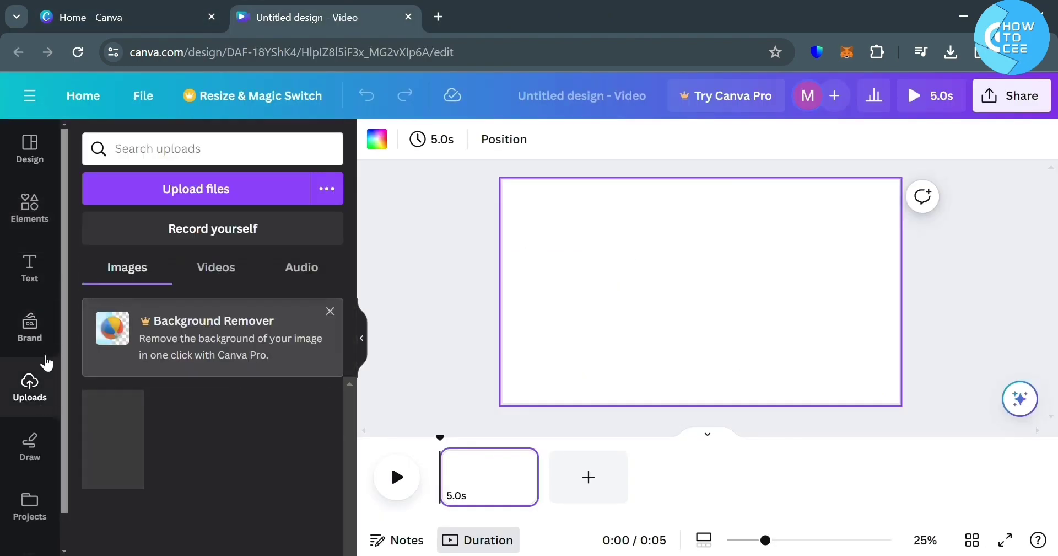
click(34, 218)
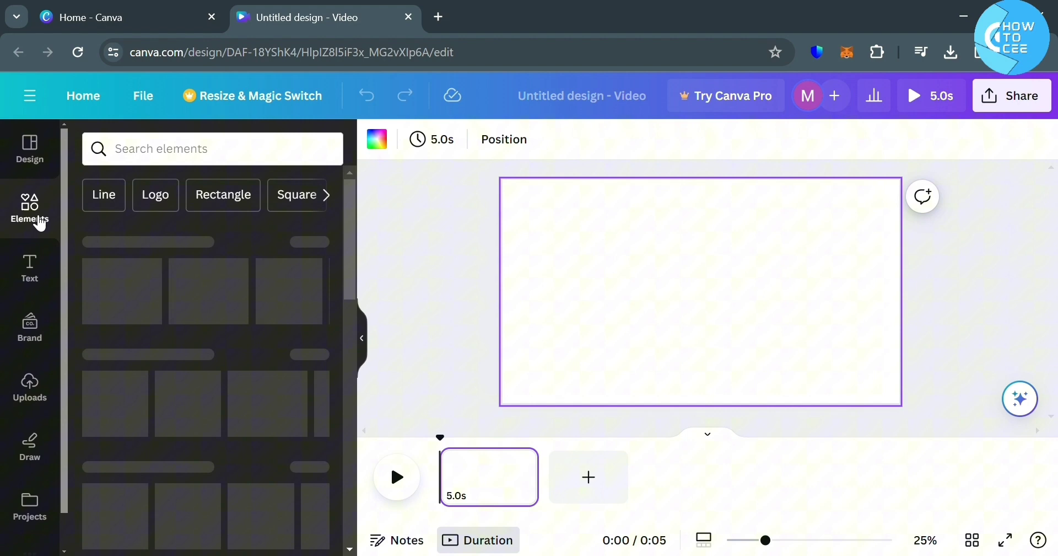
click(40, 160)
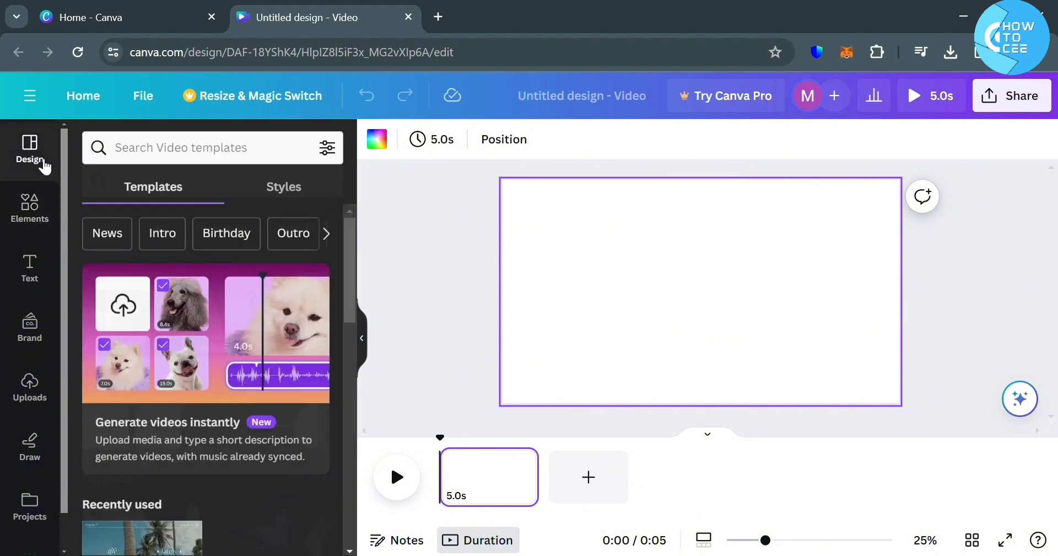
scroll(213, 395, down, 10)
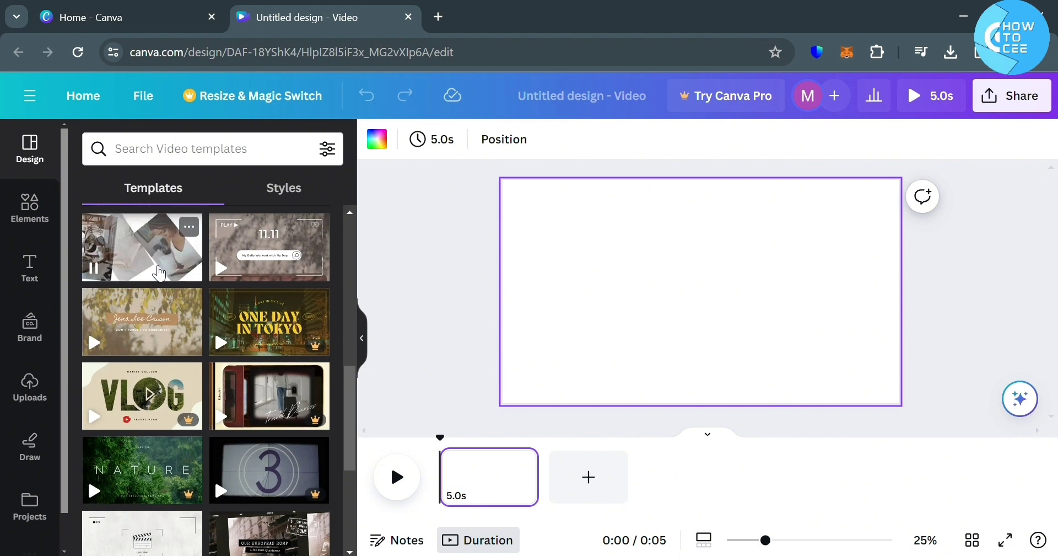
scroll(188, 468, down, 3)
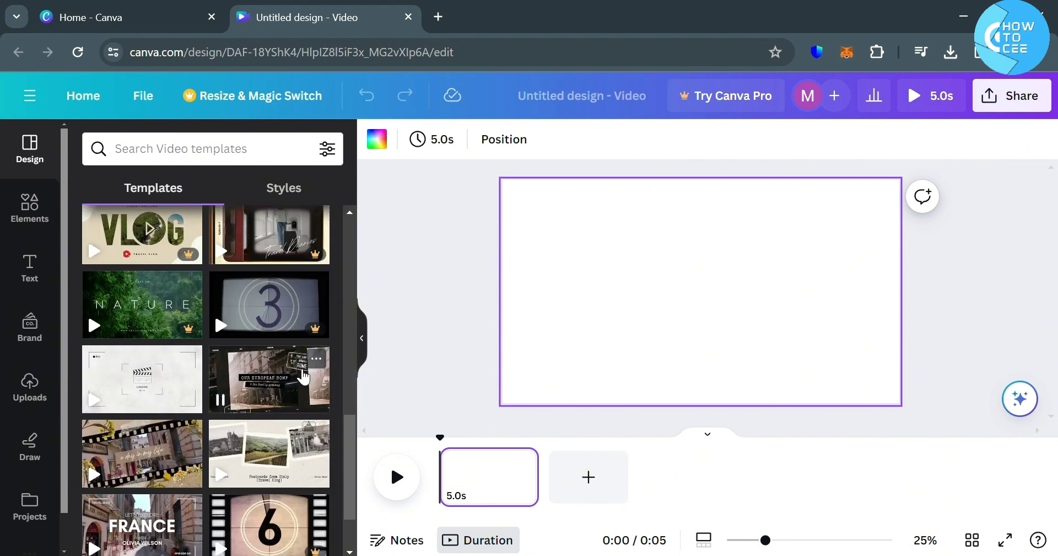
Place the 'Our European Romp' title page on the blank page and watch a full-screen preview
click(289, 388)
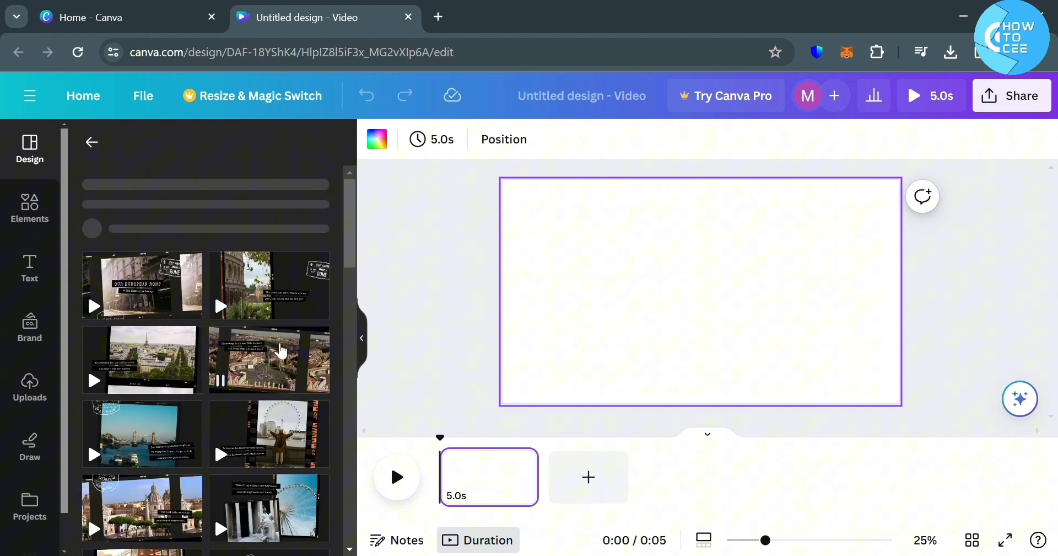
drag(162, 365, 527, 468)
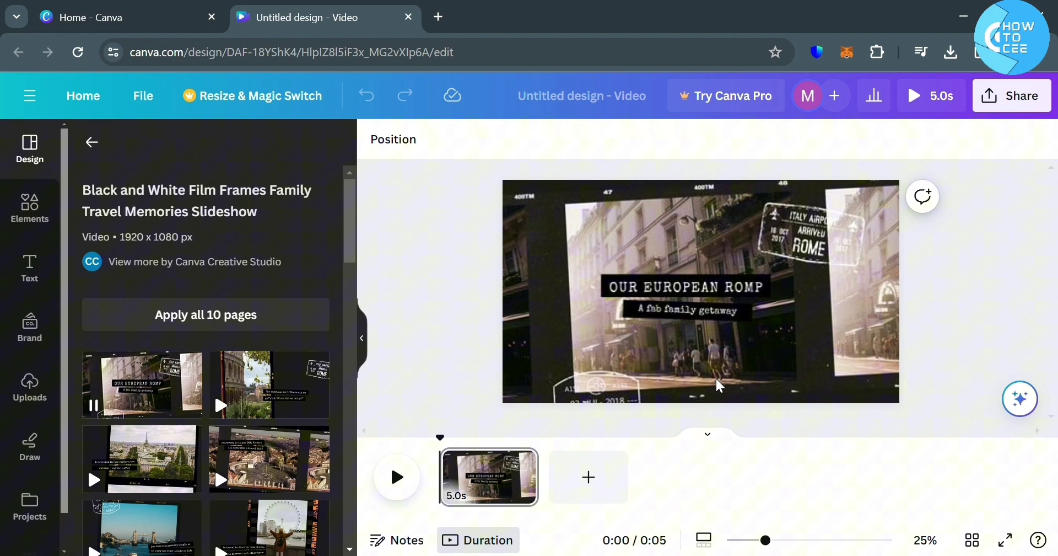
click(485, 474)
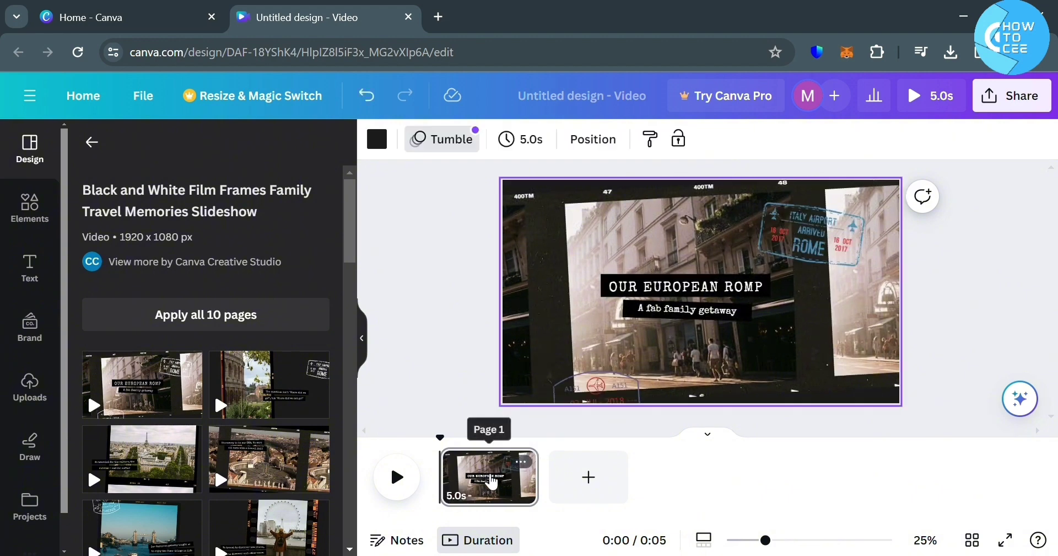
click(959, 302)
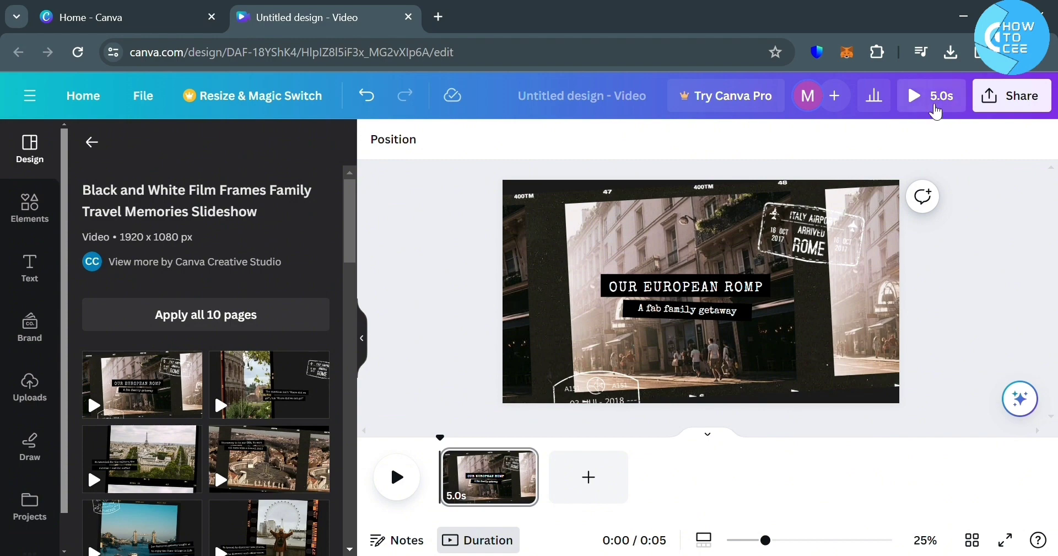
click(936, 112)
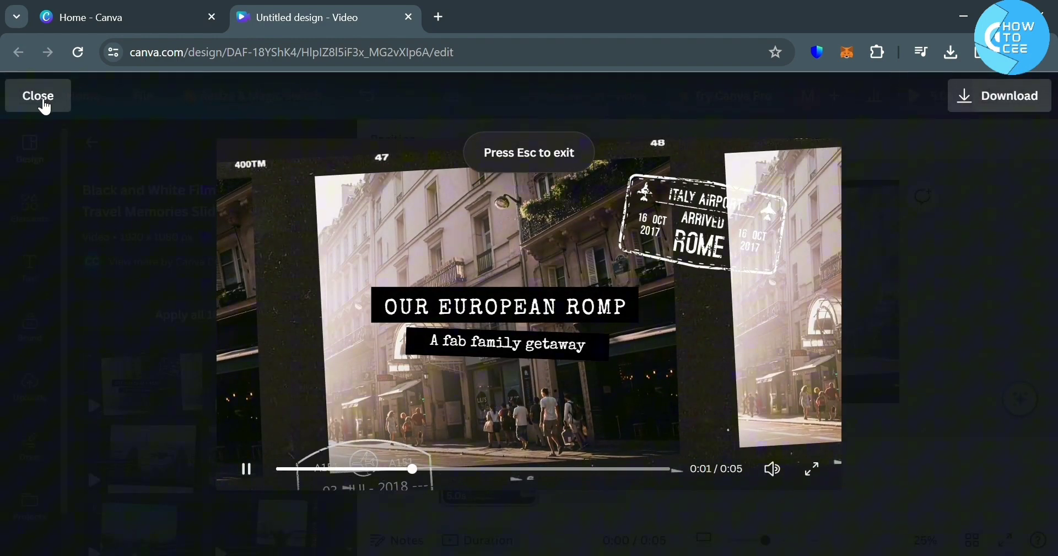
click(39, 97)
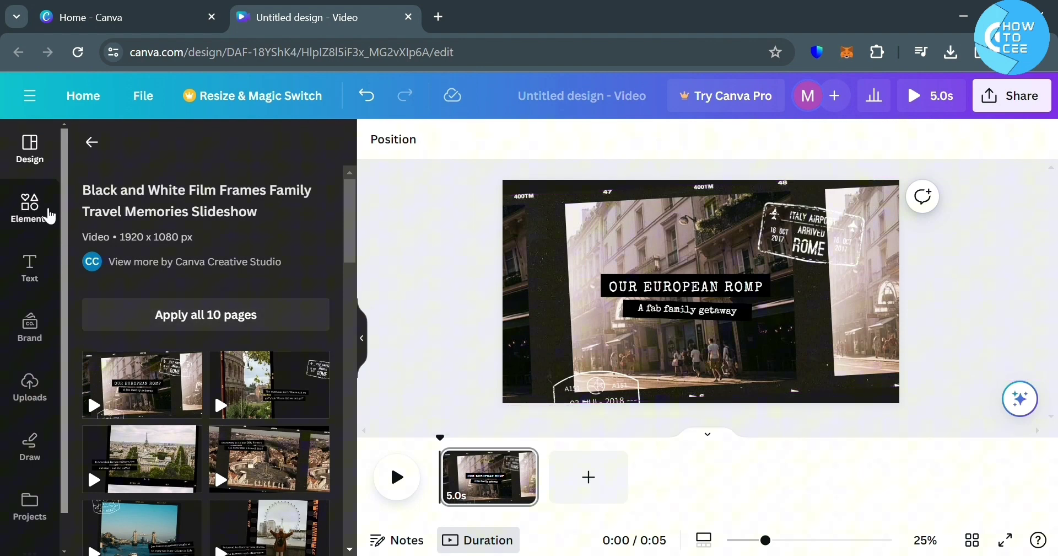
Add a circle shape, enlarge it on the frame's right side and colour it light pink
click(48, 215)
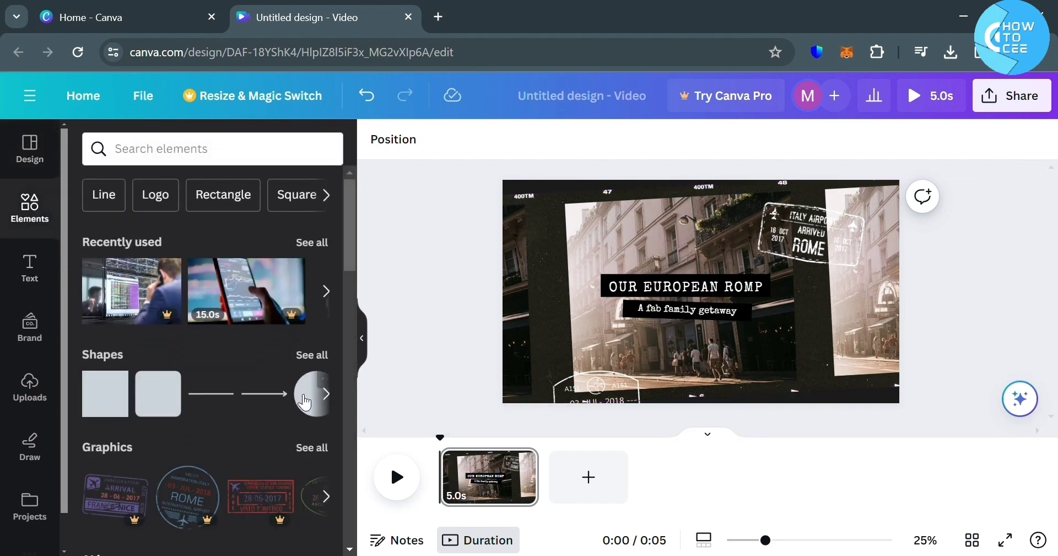
click(326, 393)
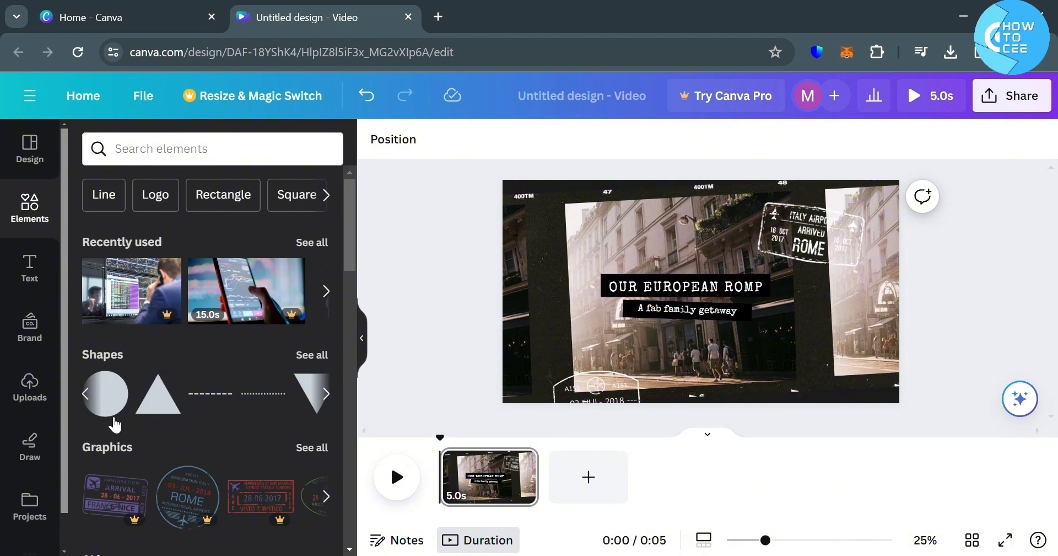
click(110, 389)
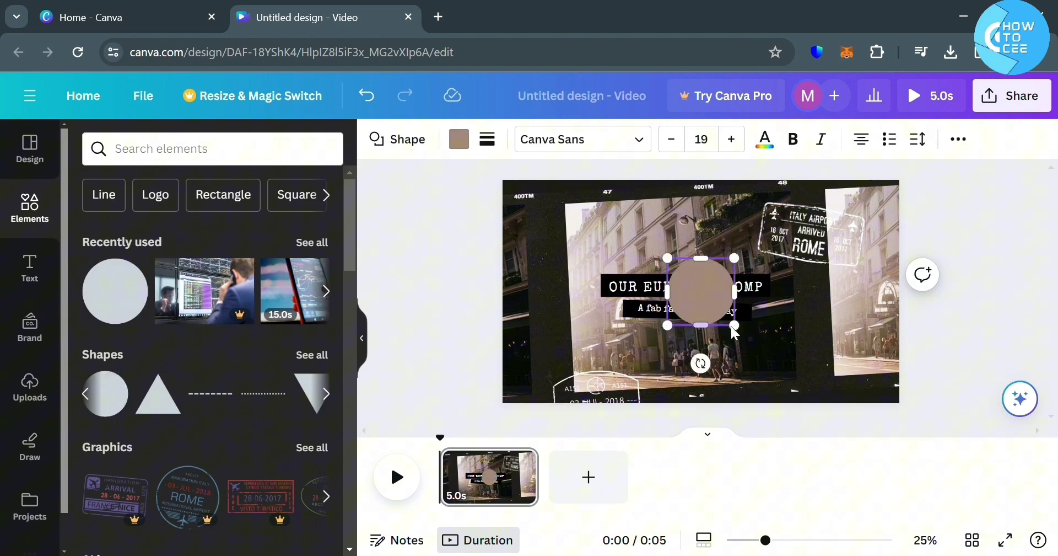
drag(735, 329, 804, 393)
drag(747, 340, 838, 297)
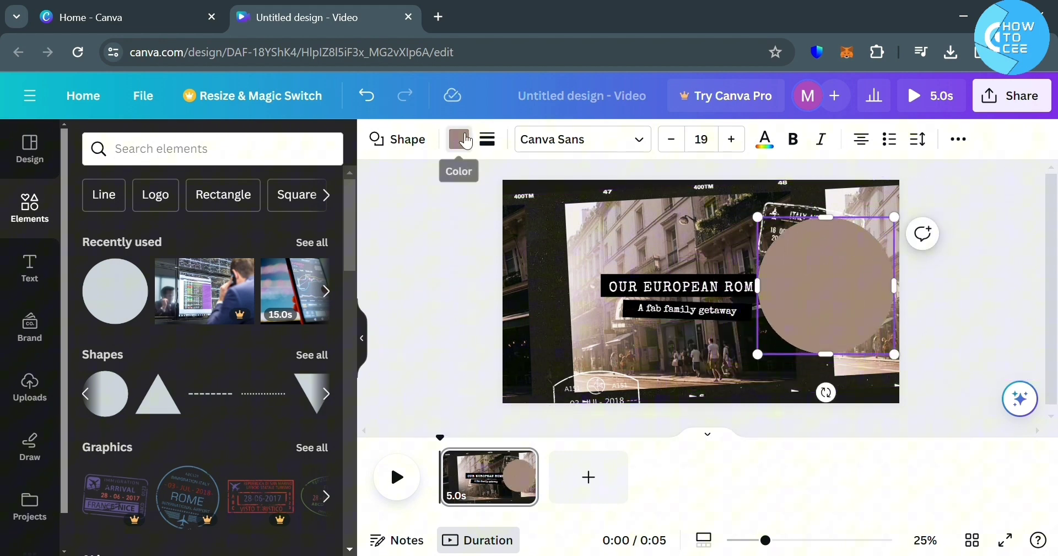
click(466, 141)
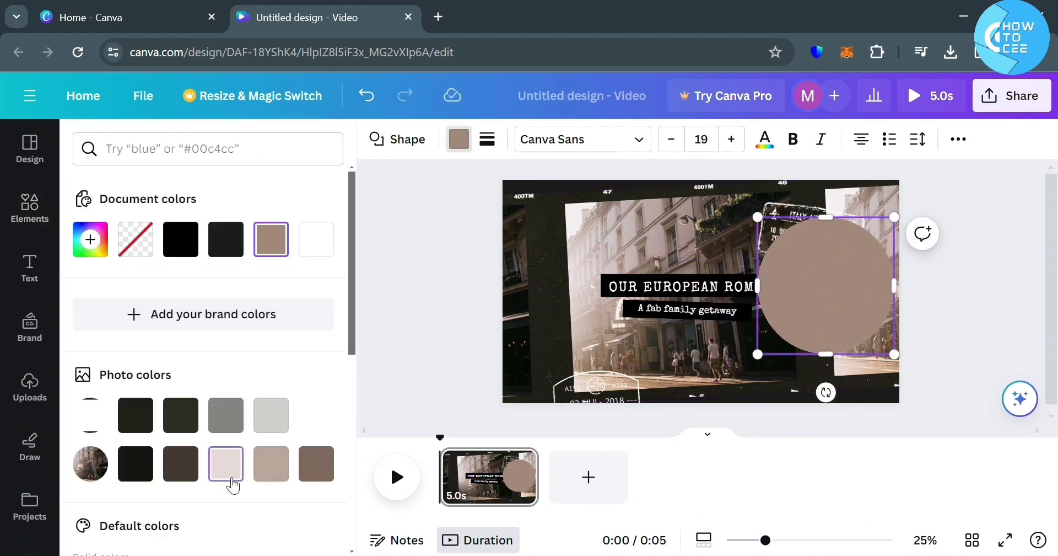
click(225, 464)
Add the COMING SOON text combination onto the circle
scroll(284, 295, down, 5)
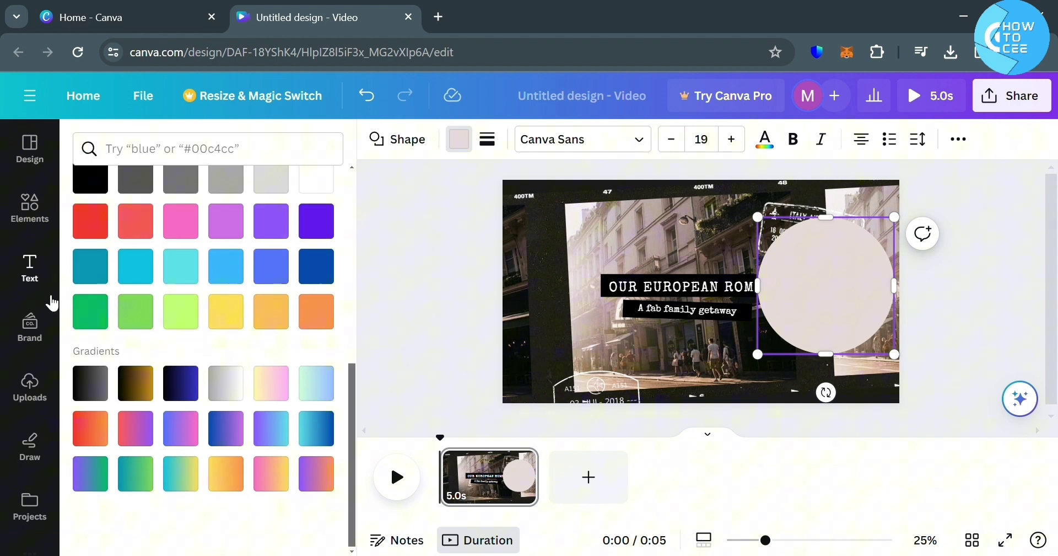
click(32, 268)
click(96, 294)
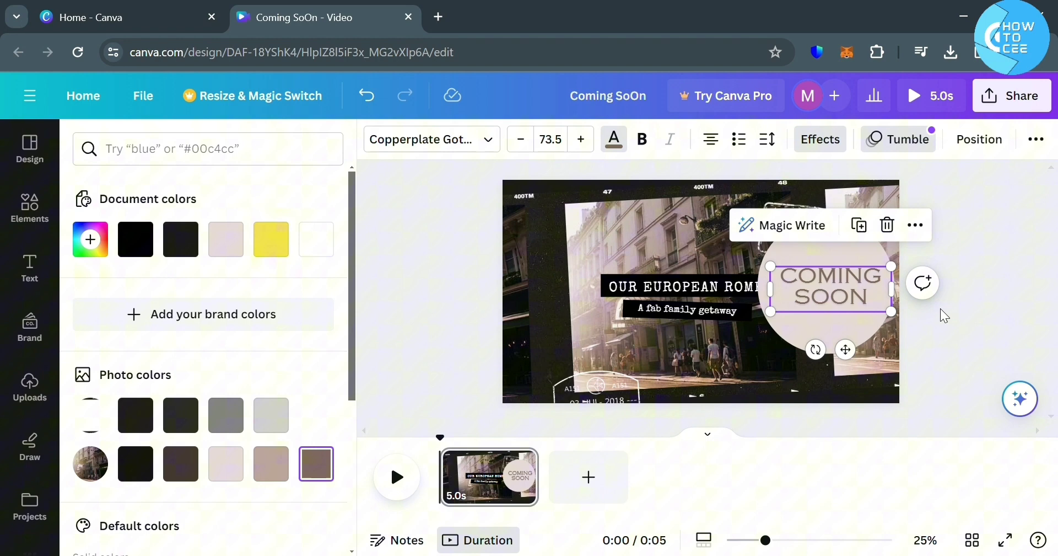
key(Escape)
click(875, 381)
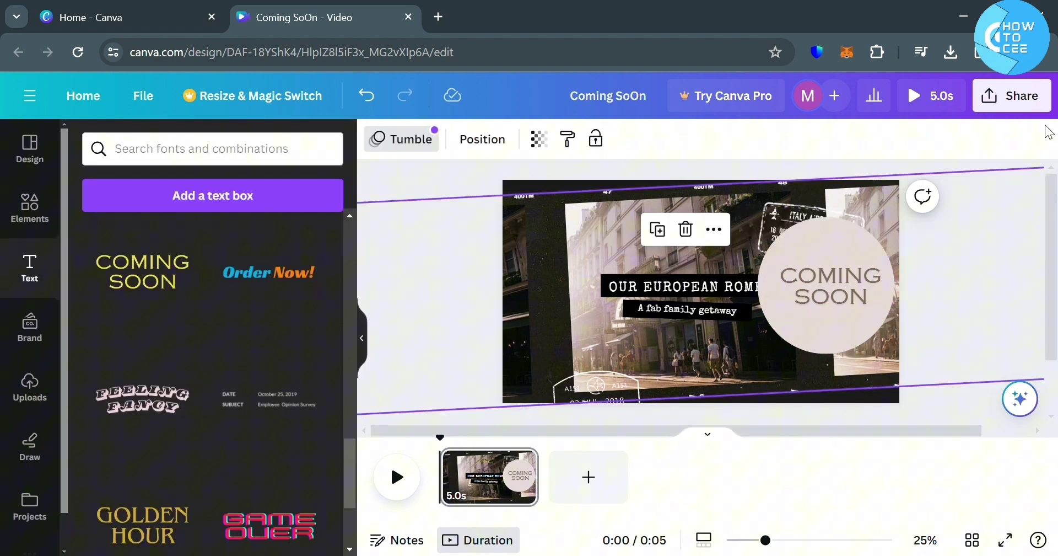
Open the Share panel's Download settings, then close them and hide the side panel
click(1037, 111)
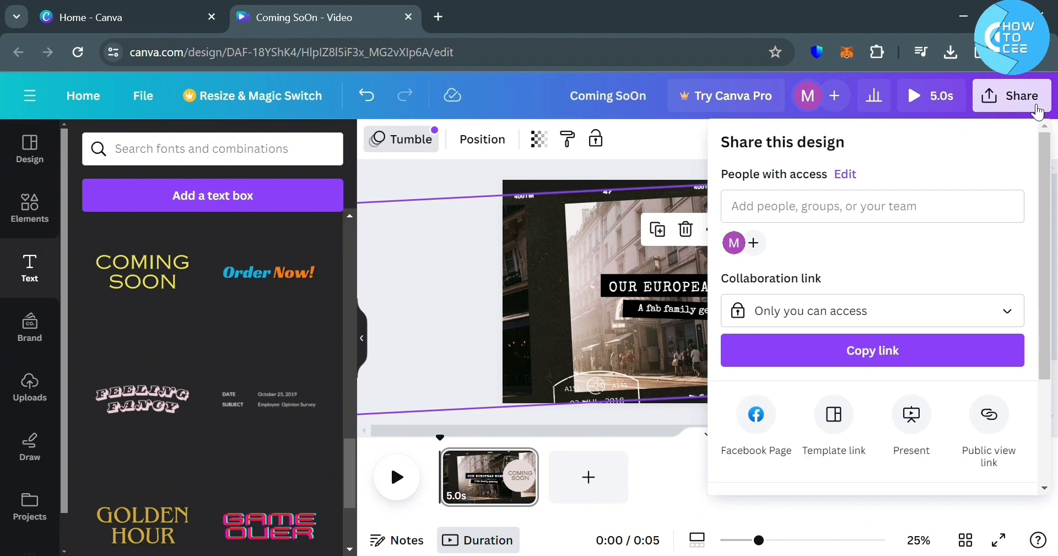
scroll(904, 386, down, 3)
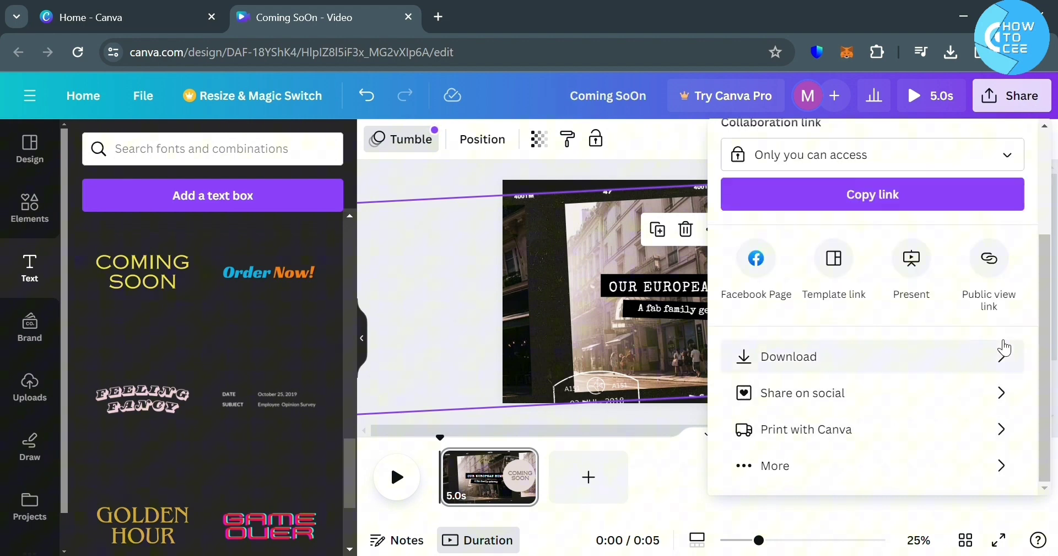
click(1007, 362)
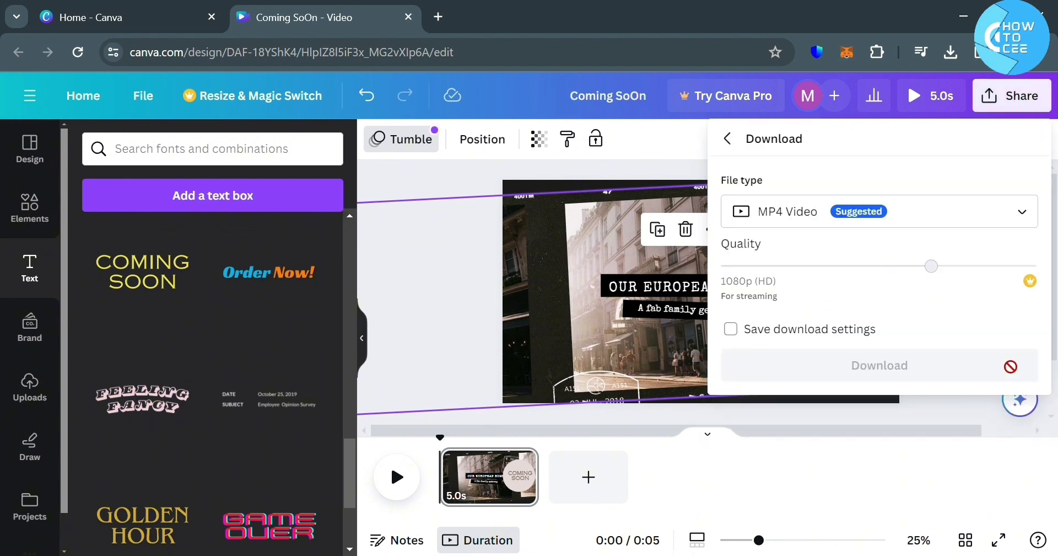
scroll(316, 353, up, 5)
click(634, 252)
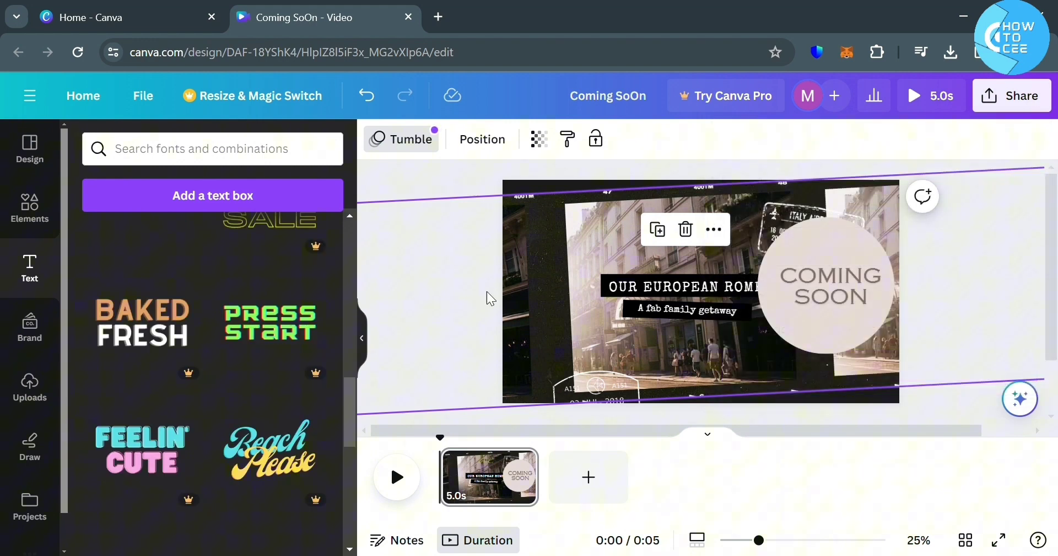
click(364, 328)
Reopen the Download settings and set the file type to MP4 Video at 1080p
click(1012, 95)
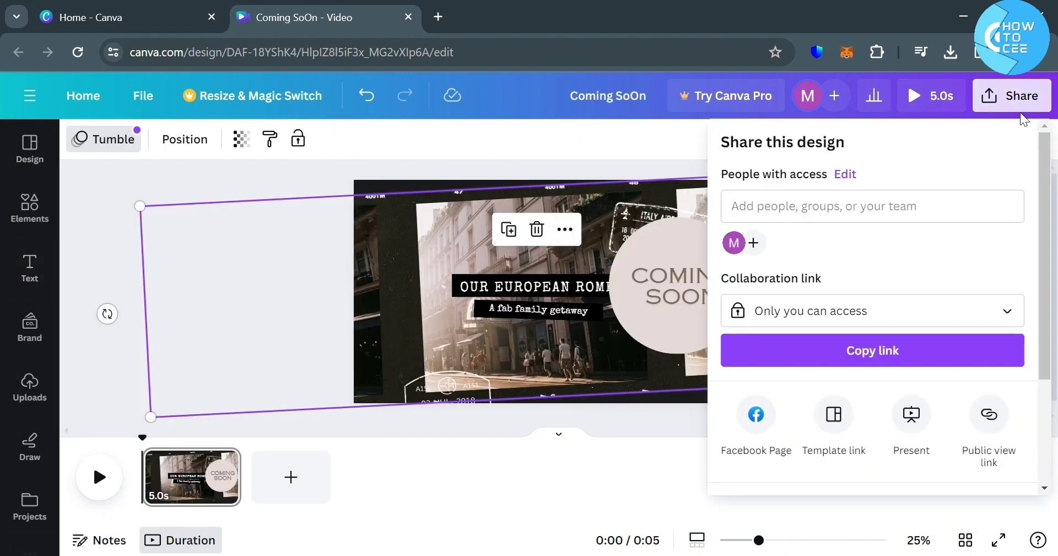
scroll(912, 373, down, 3)
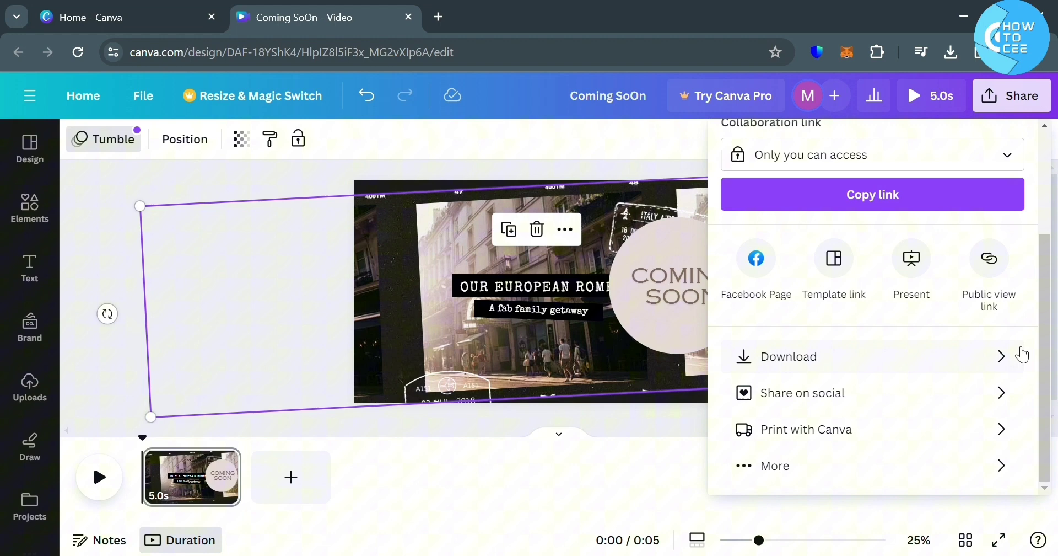
click(1006, 355)
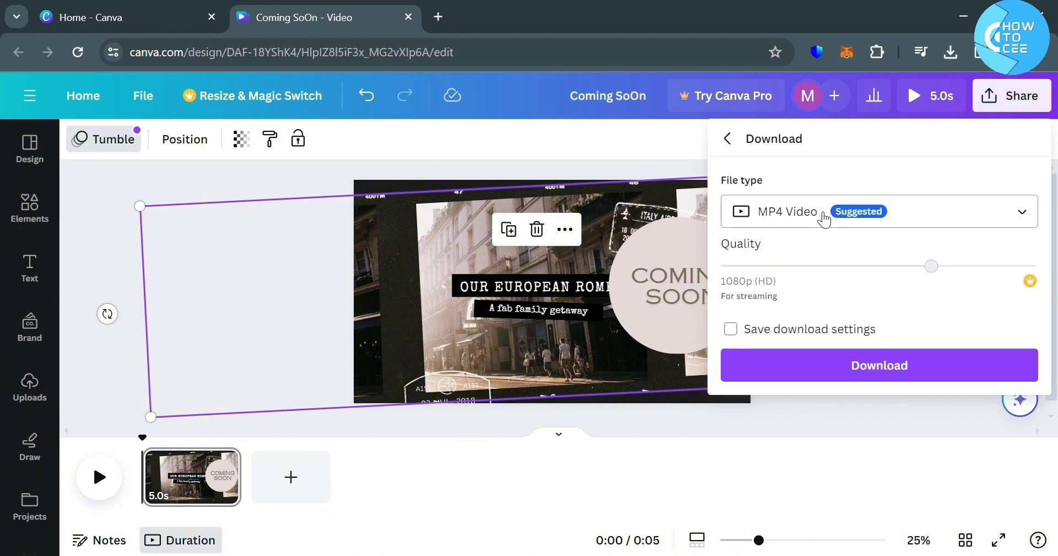
click(825, 212)
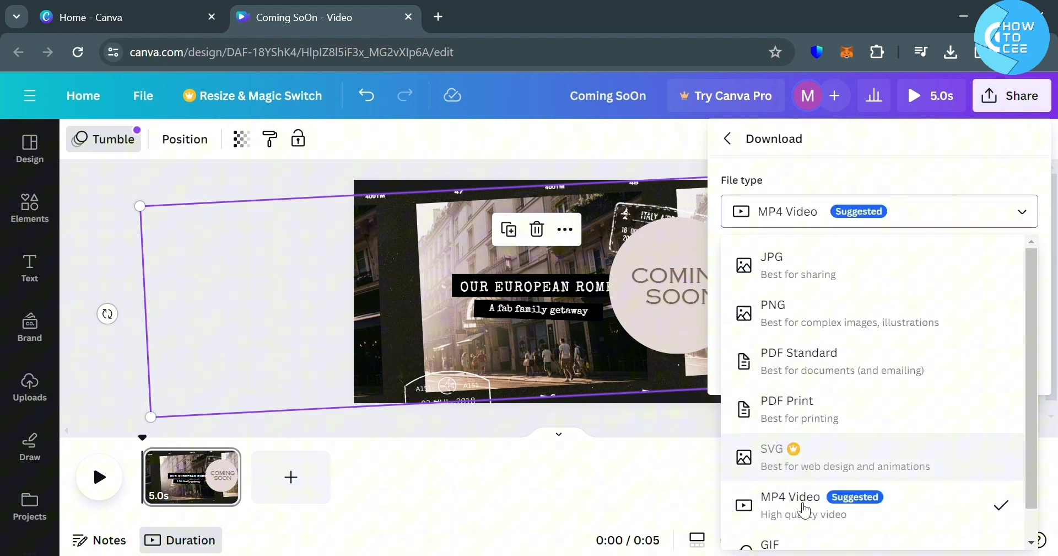
click(819, 513)
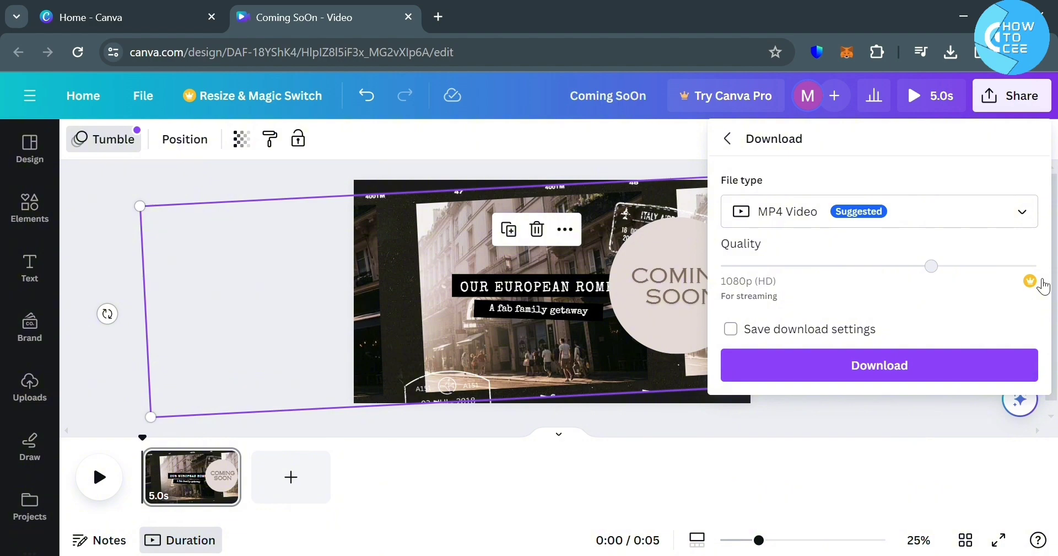
Try the premium quality option and download, then back out of the 2 premium images notice
click(1043, 285)
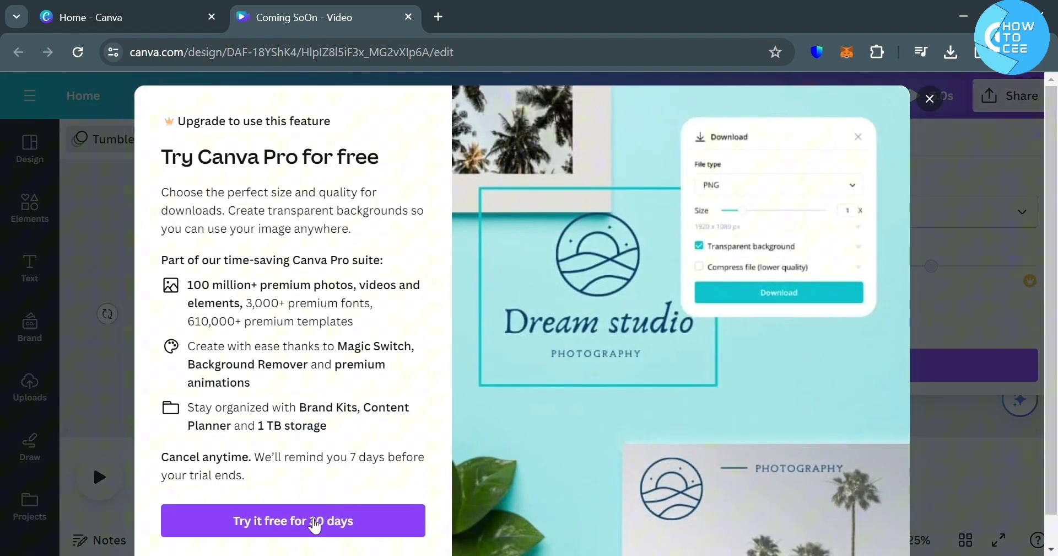
scroll(667, 360, down, 1)
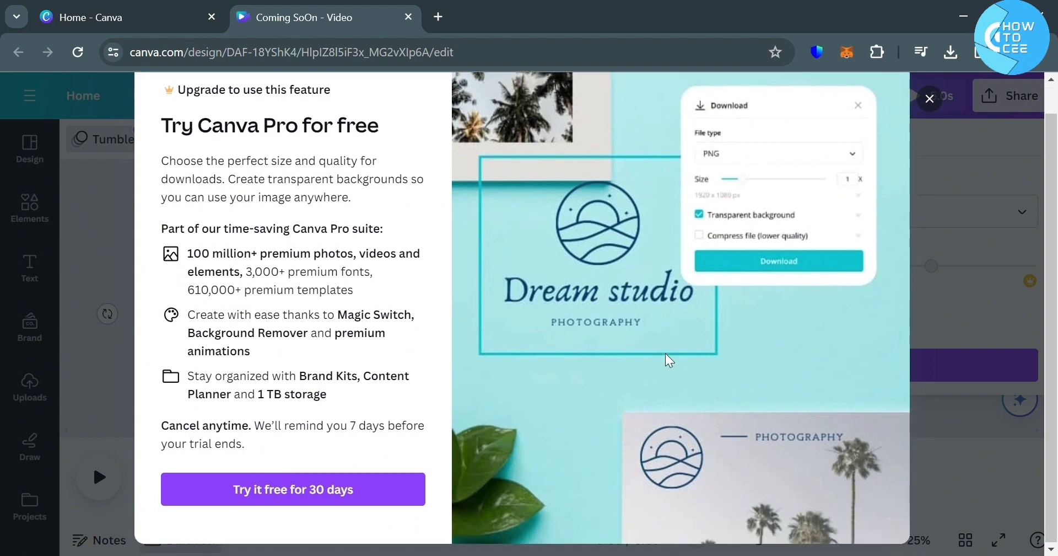
scroll(668, 359, up, 1)
click(931, 101)
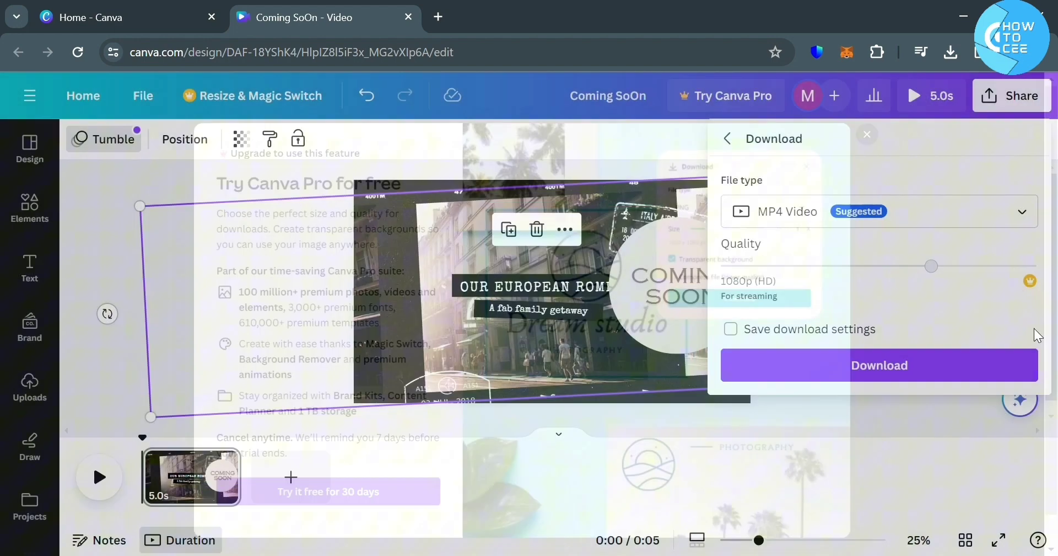
click(813, 366)
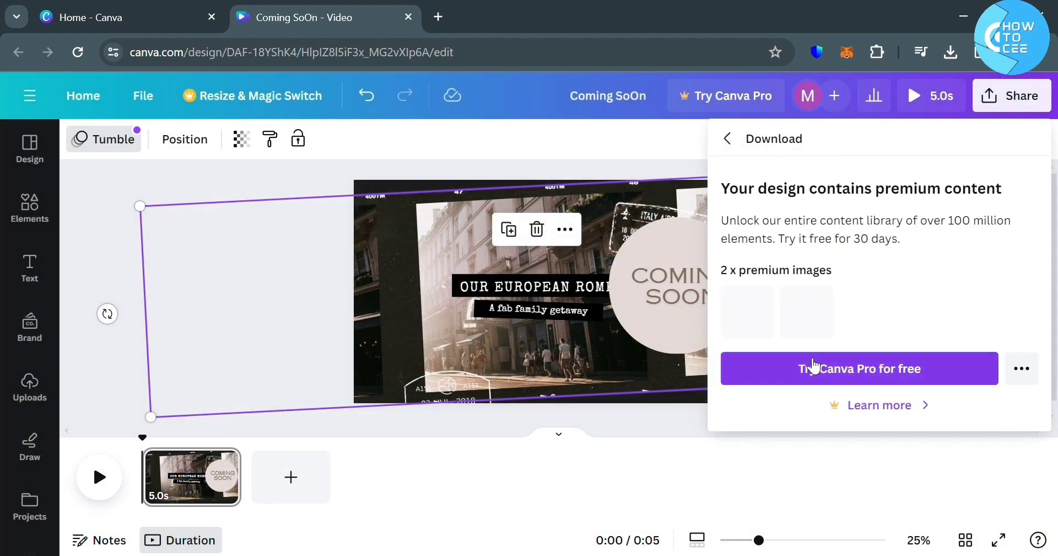
click(735, 147)
Close the Share panel and play the 'Coming SoOn' video preview
click(496, 193)
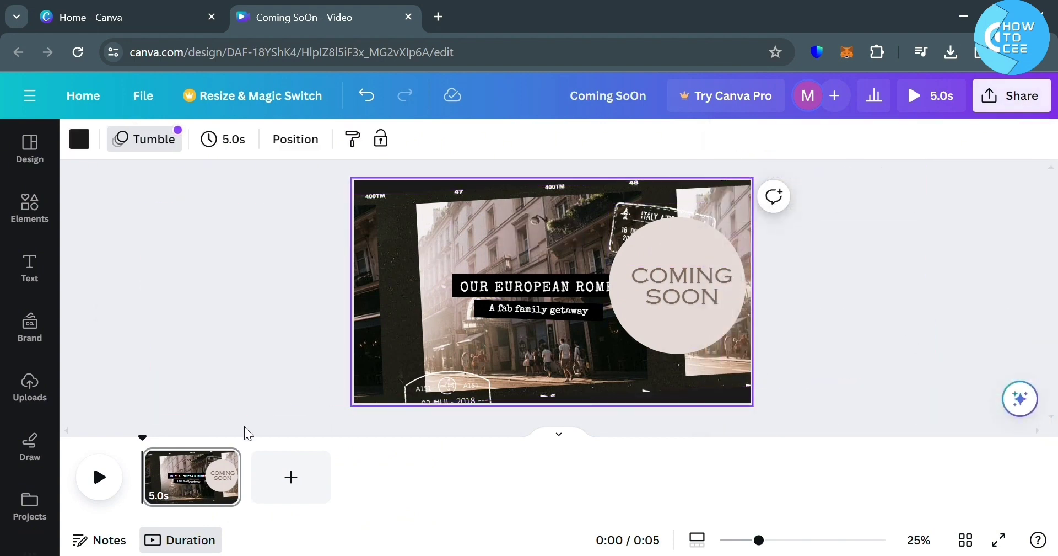
click(99, 476)
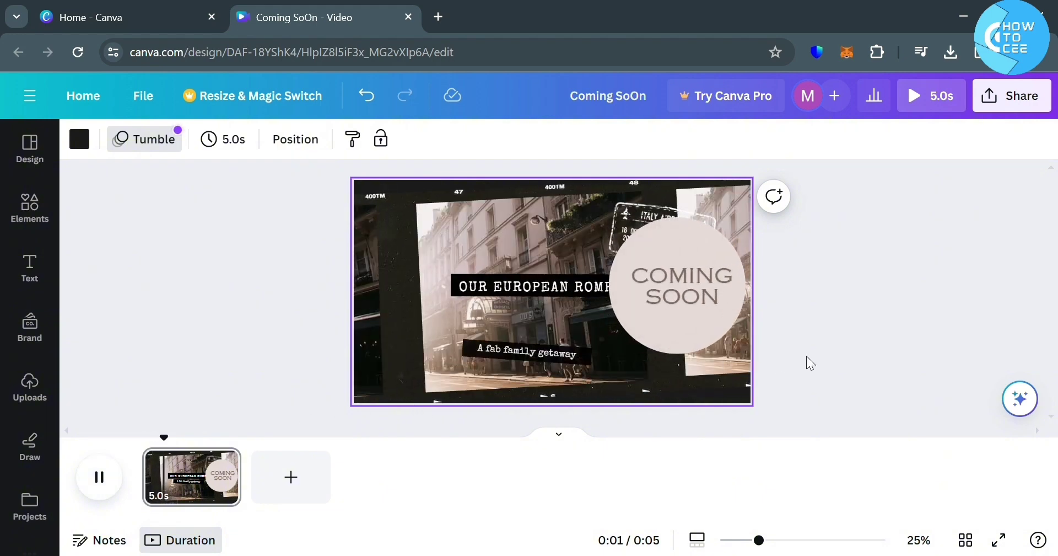